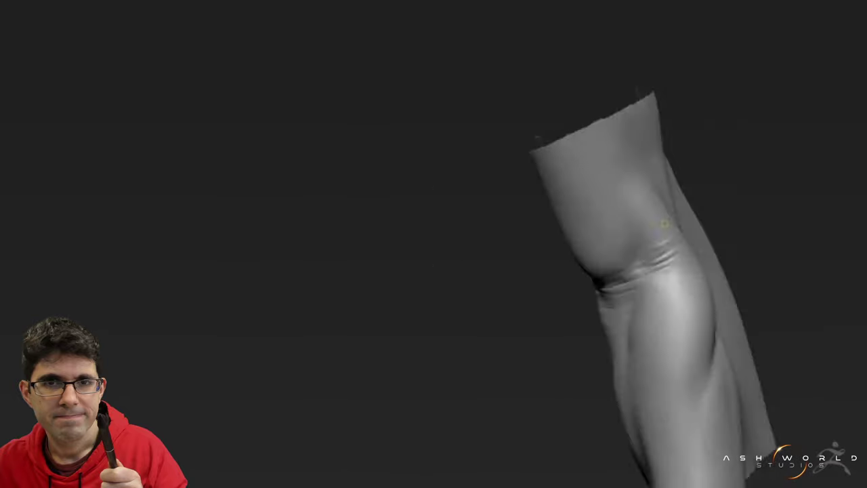
- Rotate the model to turn the arm's bend crease toward the camera for sculpting
{"action": "mouse_move", "coordinate": [664, 224]}
{"action": "right_mouse_down"}
{"action": "mouse_move", "coordinate": [644, 277]}
{"action": "mouse_move", "coordinate": [606, 288]}
{"action": "mouse_move", "coordinate": [563, 348]}
{"action": "right_mouse_up"}
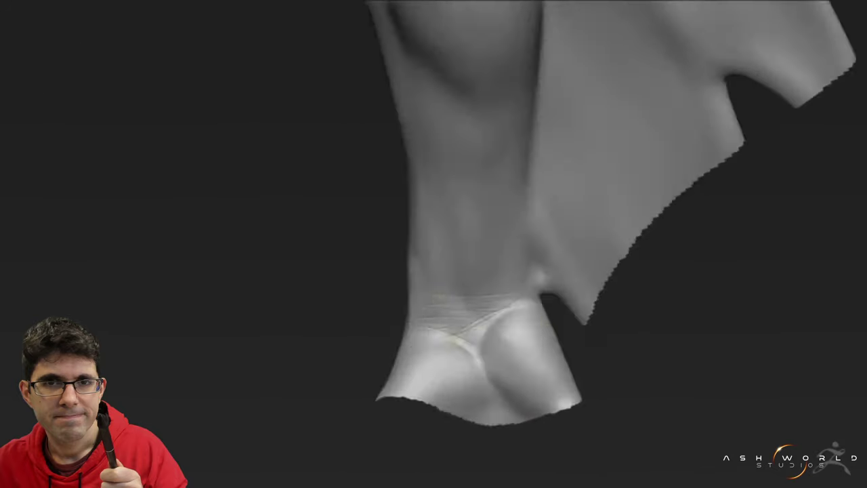
{"action": "left_click_drag", "start_coordinate": [411, 290], "coordinate": [524, 283]}
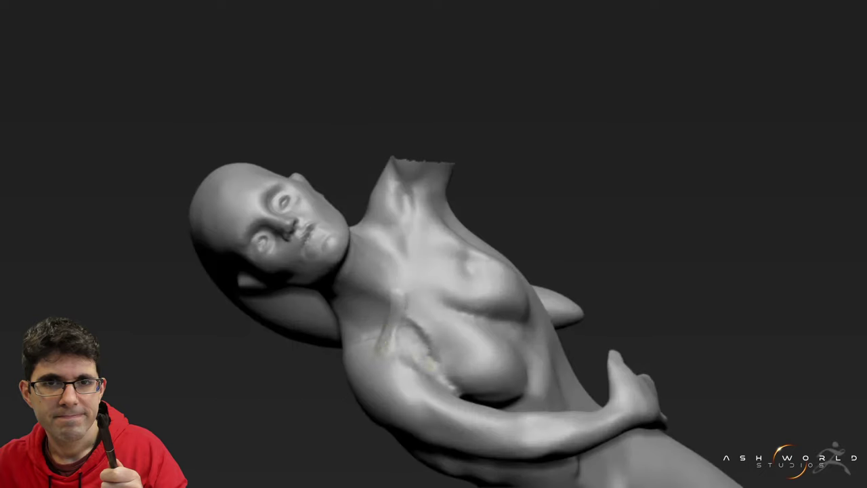
{"action": "left_click_drag", "start_coordinate": [364, 262], "coordinate": [453, 288]}
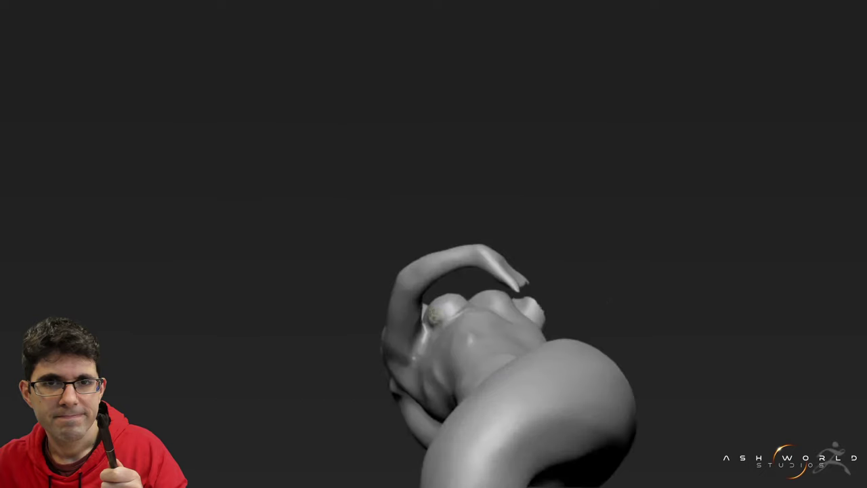
{"action": "mouse_move", "coordinate": [433, 316]}
{"action": "left_mouse_down"}
{"action": "mouse_move", "coordinate": [374, 227]}
{"action": "mouse_move", "coordinate": [474, 266]}
{"action": "mouse_move", "coordinate": [574, 246]}
{"action": "mouse_move", "coordinate": [632, 36]}
{"action": "left_mouse_up"}
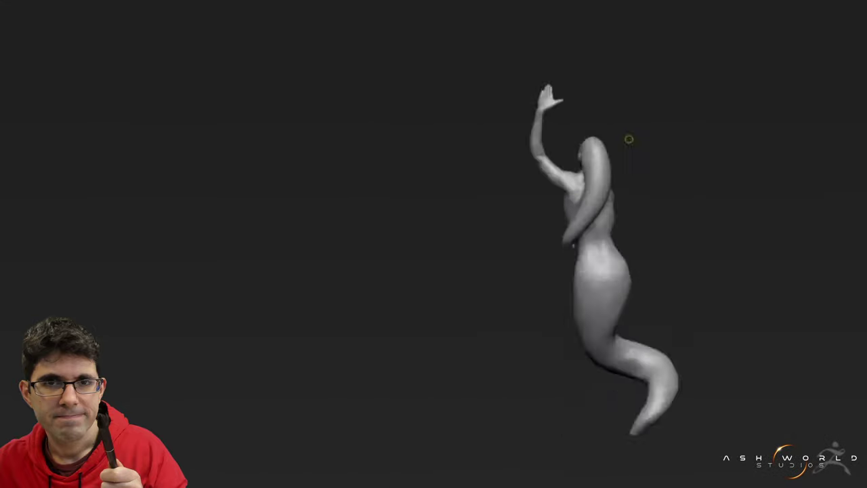
{"action": "left_click_drag", "start_coordinate": [621, 290], "coordinate": [434, 312]}
{"action": "left_click_drag", "start_coordinate": [610, 257], "coordinate": [546, 304]}
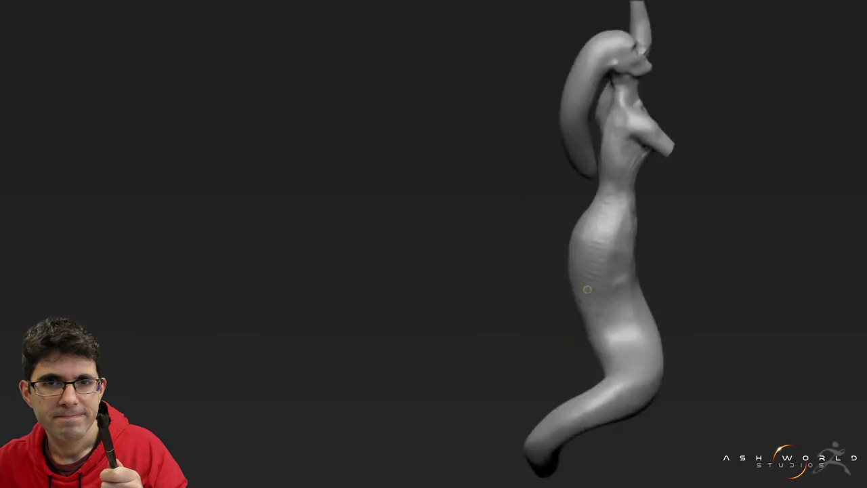
{"action": "left_click_drag", "start_coordinate": [623, 264], "coordinate": [647, 253]}
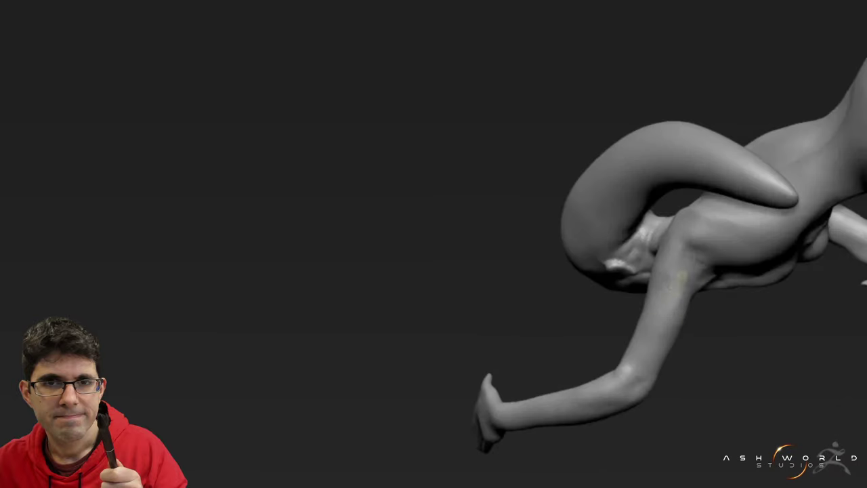
{"action": "left_click_drag", "start_coordinate": [675, 346], "coordinate": [649, 316]}
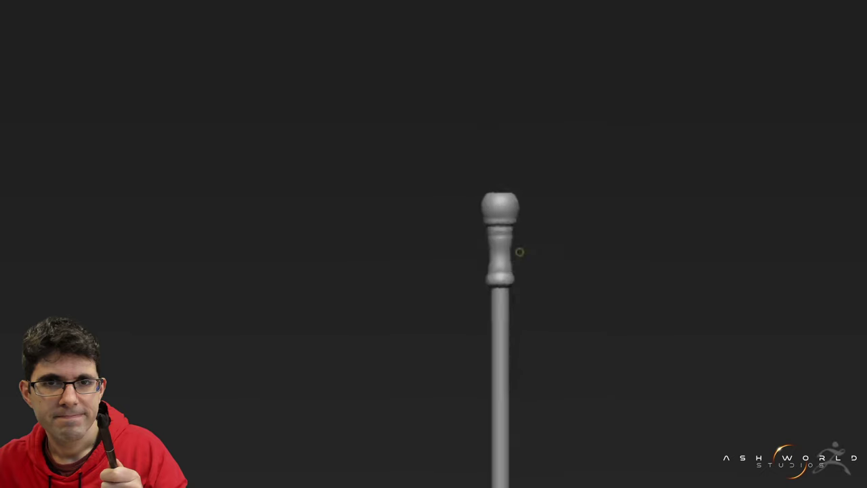
- Tilt the view to inspect the staff
{"action": "left_click_drag", "start_coordinate": [571, 235], "coordinate": [619, 162]}
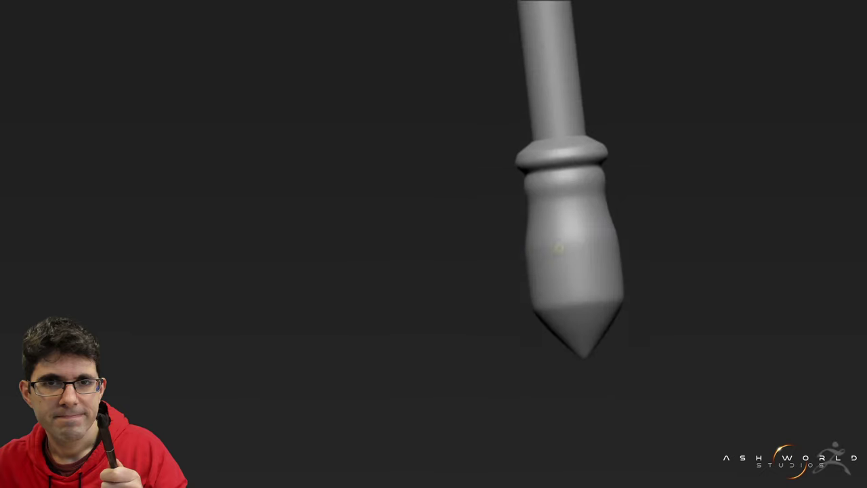